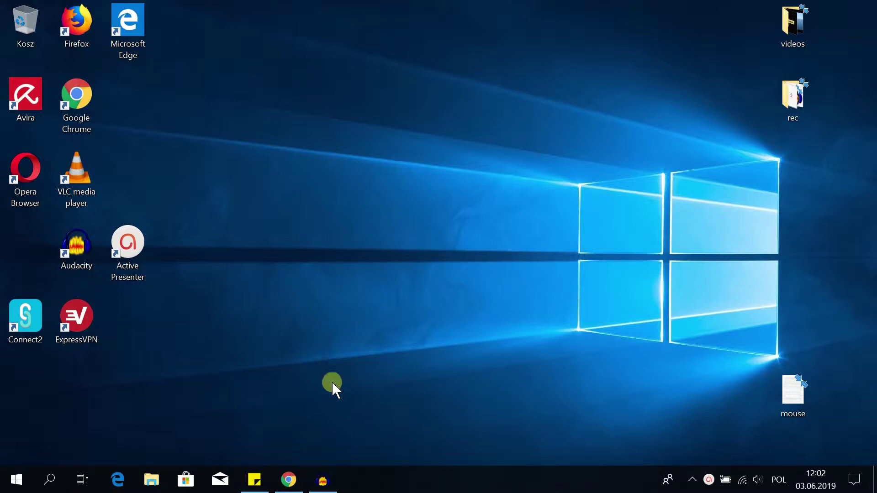
Open a private Chrome window and load qrcode-monkey.com
click(289, 480)
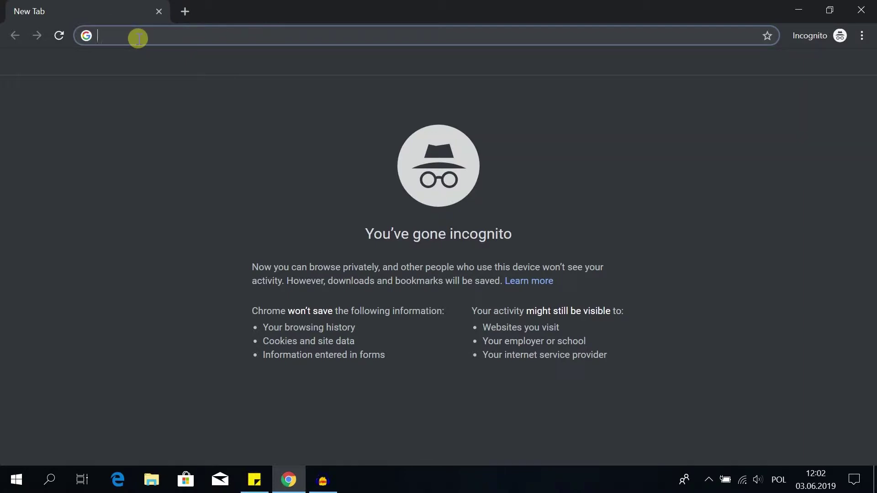
text(qrcode-)
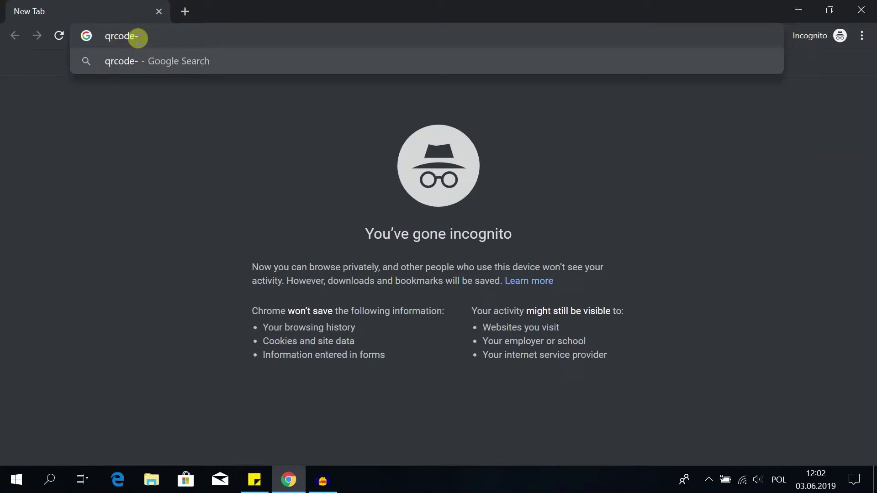
text(monkey.com)
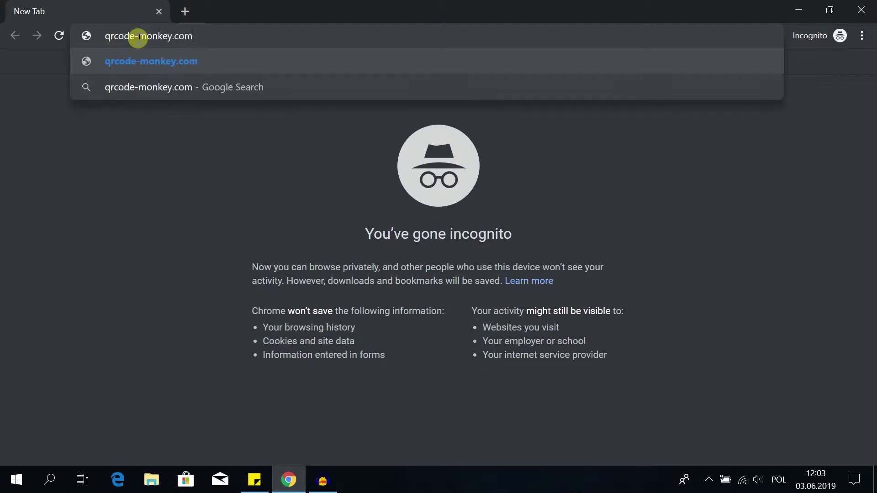
key(Return)
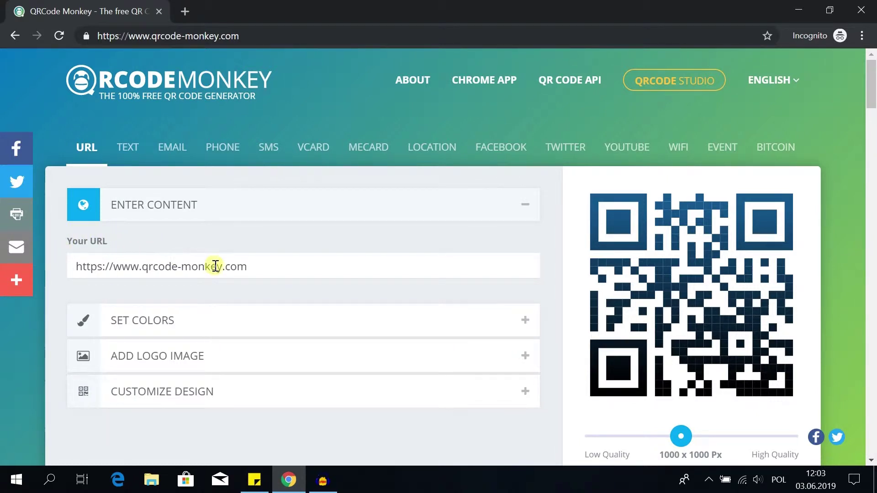
Switch the code type from Text to YouTube to get the Youtube URL field
click(123, 151)
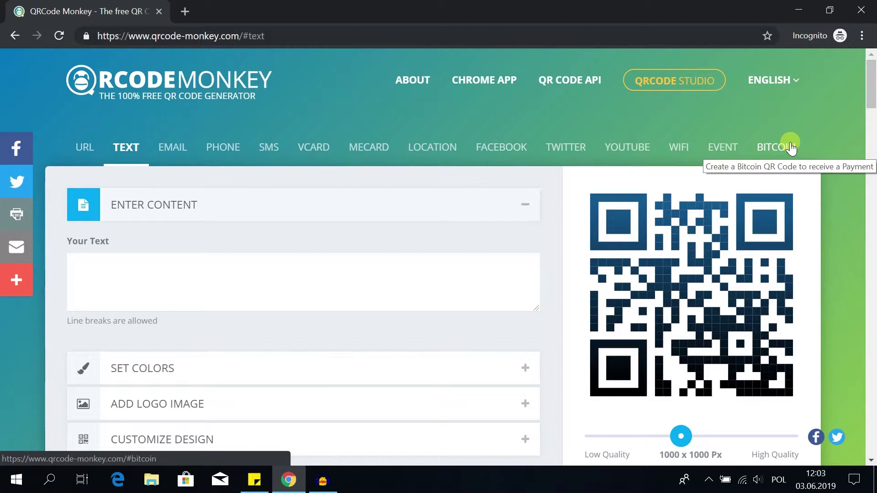
click(619, 148)
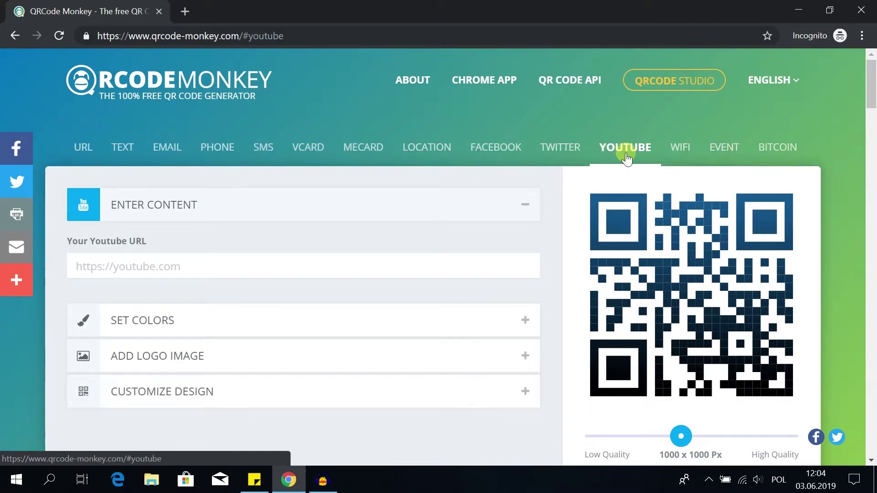
click(137, 267)
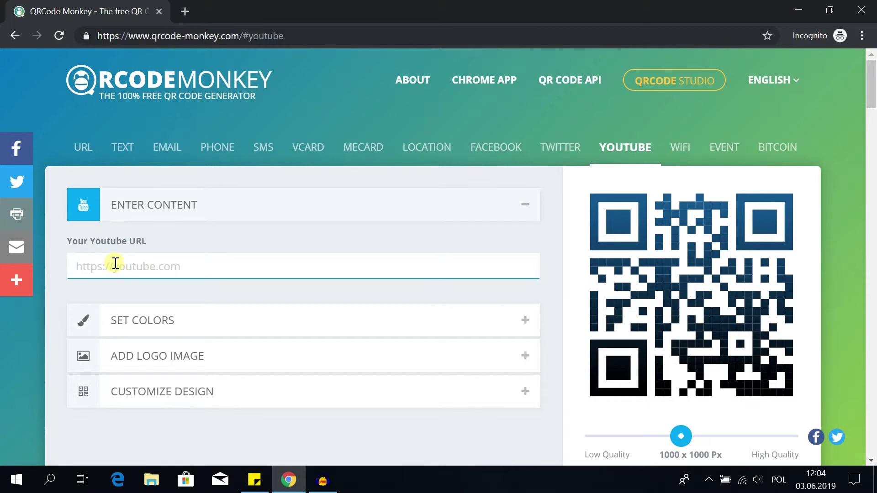
text(https://www.youtube.com/watch?v=wu6-dRougZo)
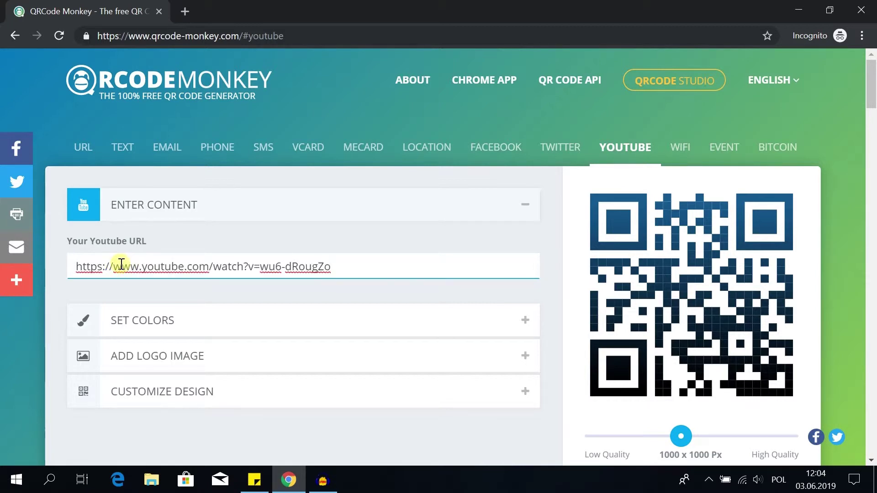
drag(115, 267, 209, 264)
click(343, 263)
Try a red foreground on a light green background and regenerate the code
click(155, 321)
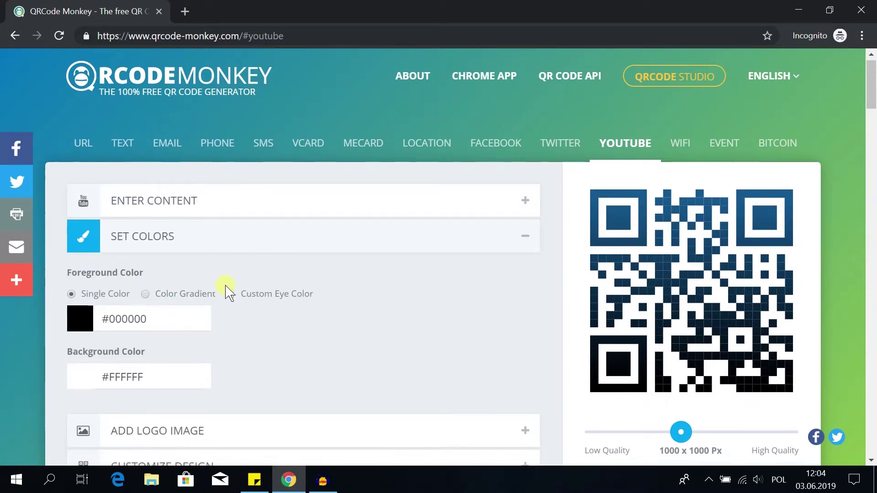
scroll(240, 269, down, 1)
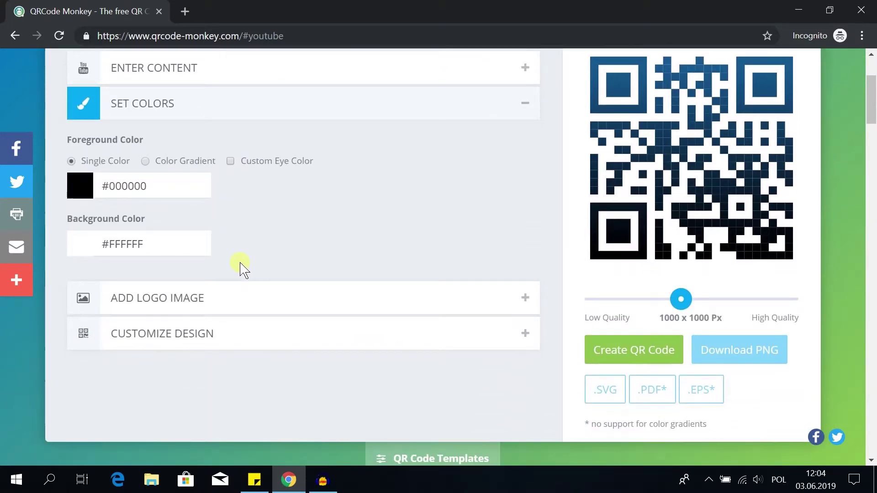
click(86, 187)
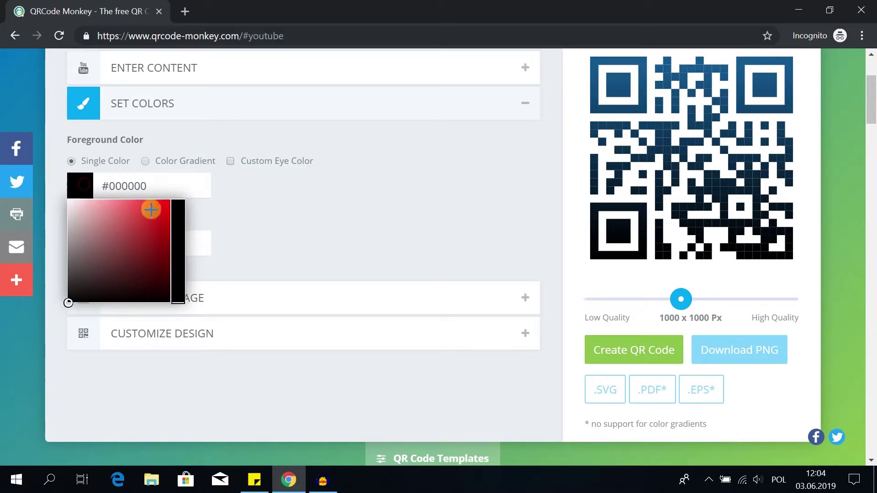
drag(151, 207, 158, 211)
click(196, 223)
click(79, 244)
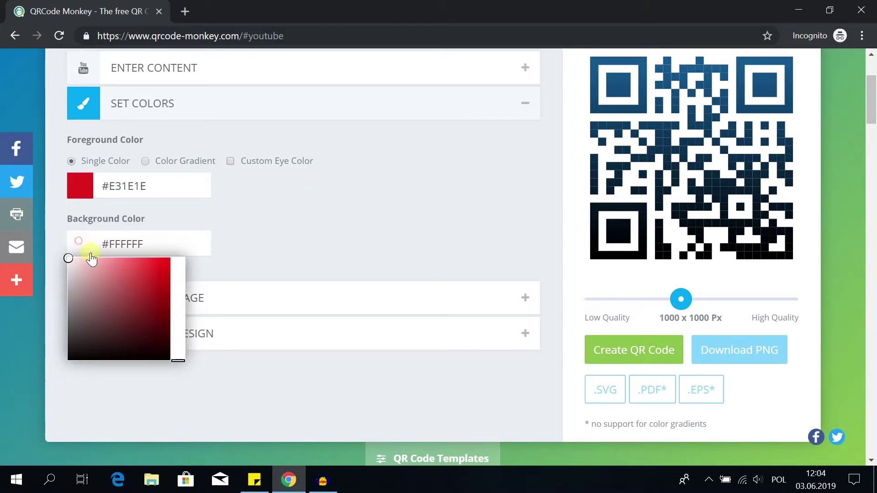
click(150, 289)
click(178, 326)
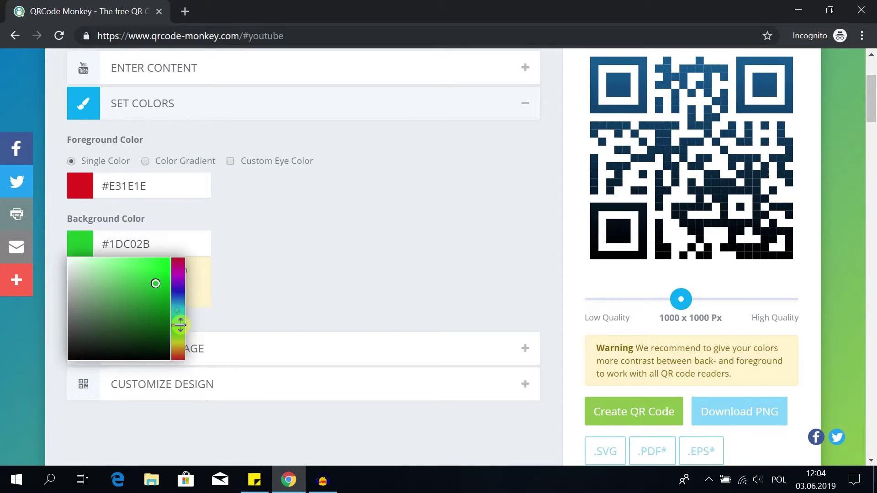
click(132, 283)
drag(132, 283, 147, 257)
click(332, 215)
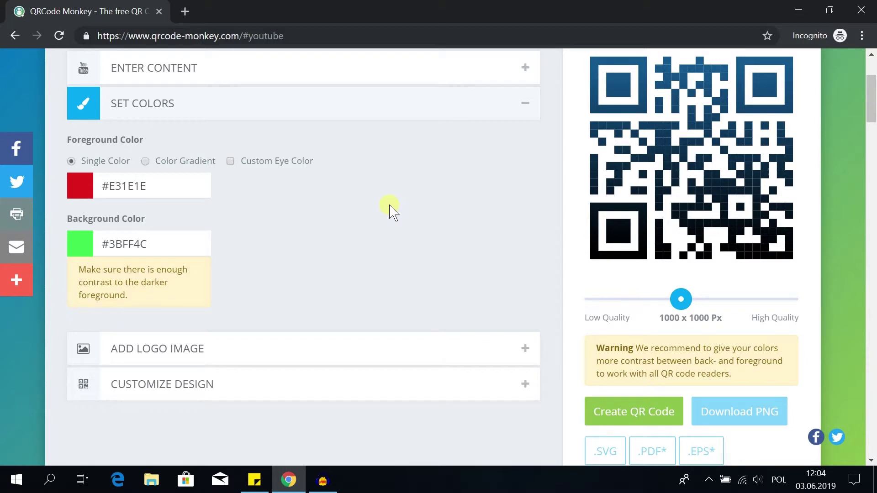
click(631, 411)
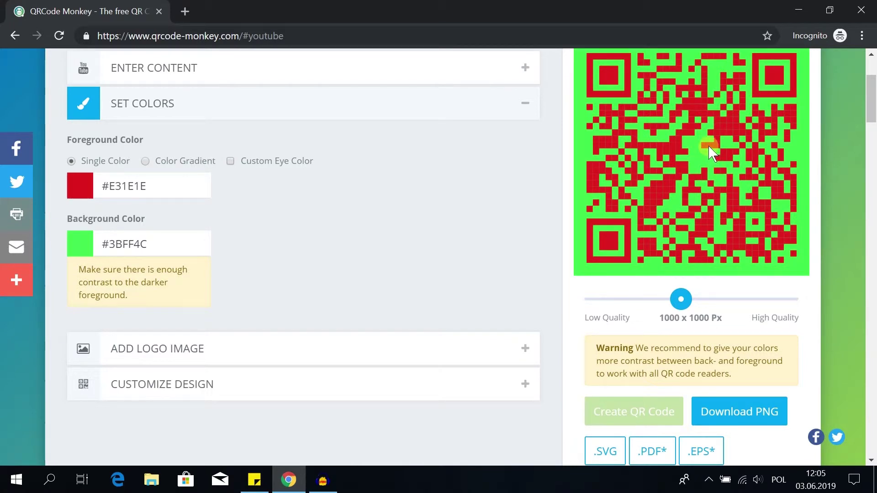
Reset the colours to #000000 foreground on #FFFFFF background and regenerate
click(76, 196)
drag(69, 201, 216, 299)
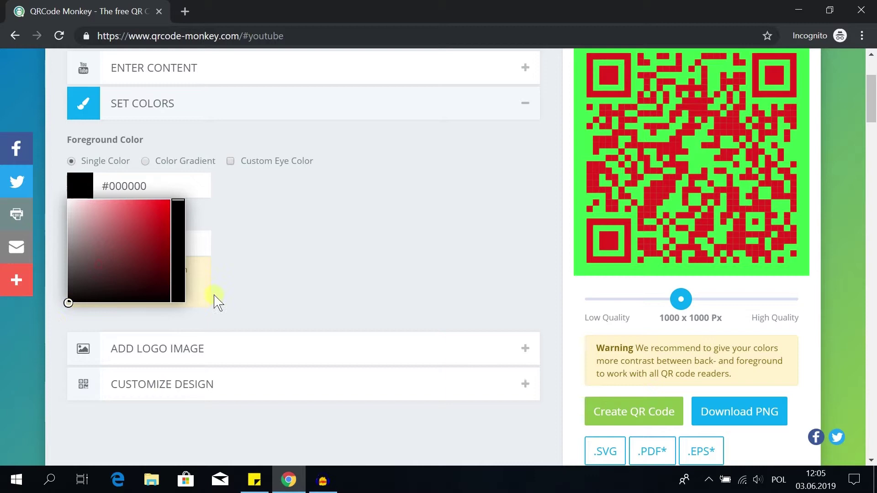
click(316, 265)
click(80, 244)
drag(145, 259, 11, 254)
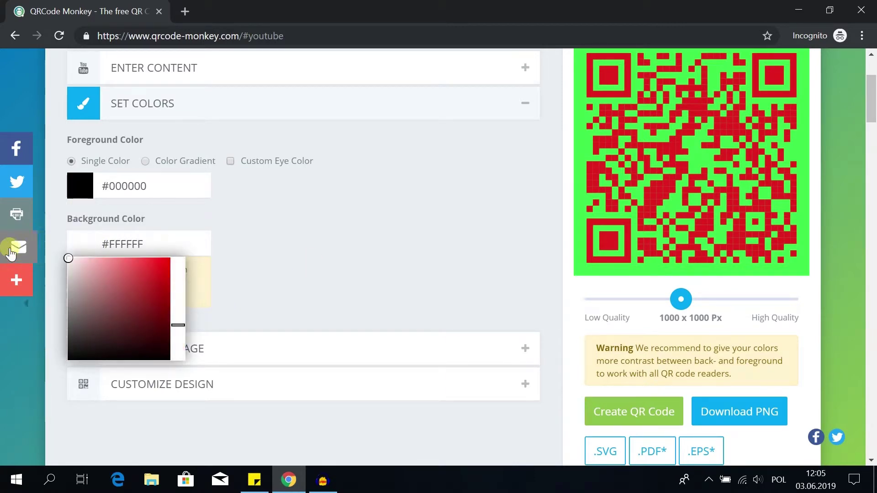
click(352, 213)
click(637, 340)
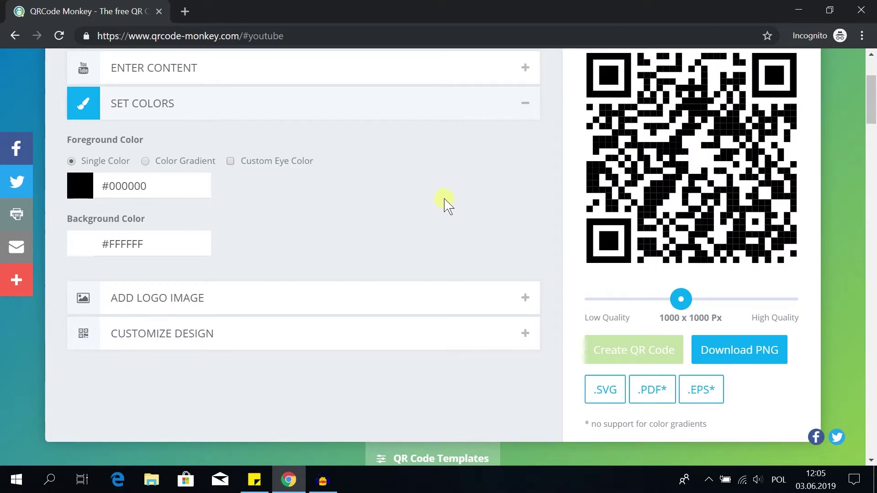
Add the round red YouTube logo to the code's centre and regenerate it
click(160, 300)
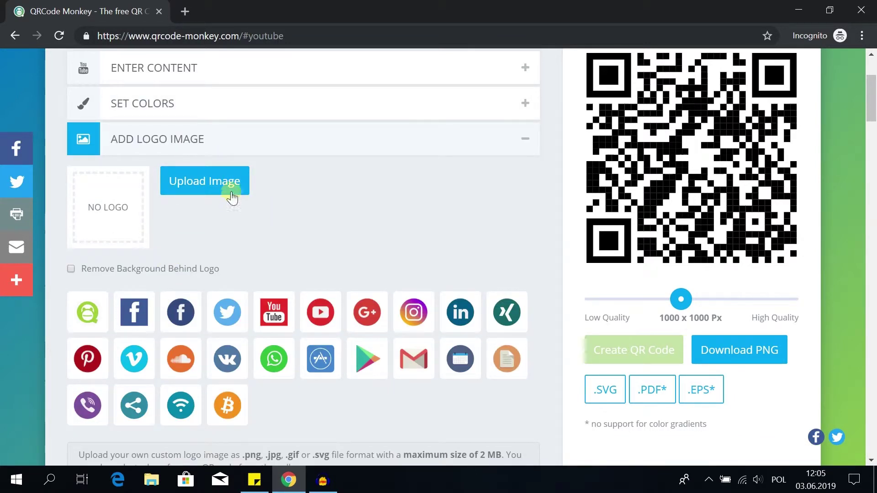
click(233, 180)
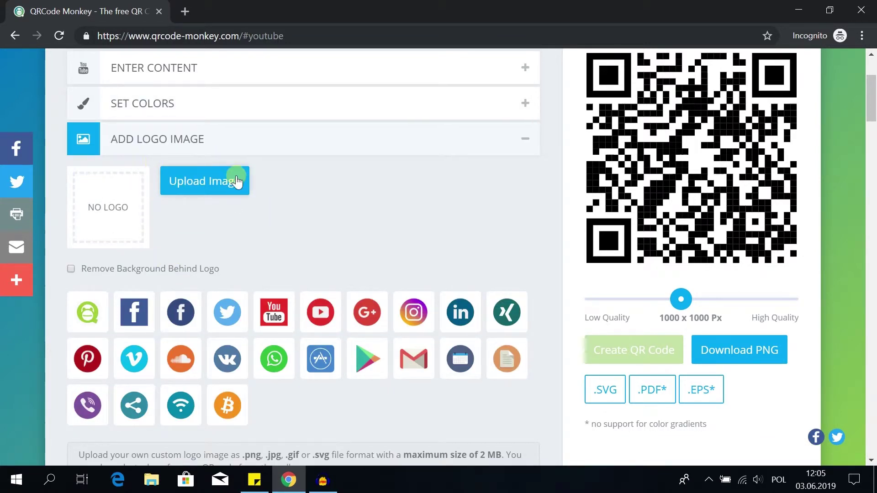
click(320, 318)
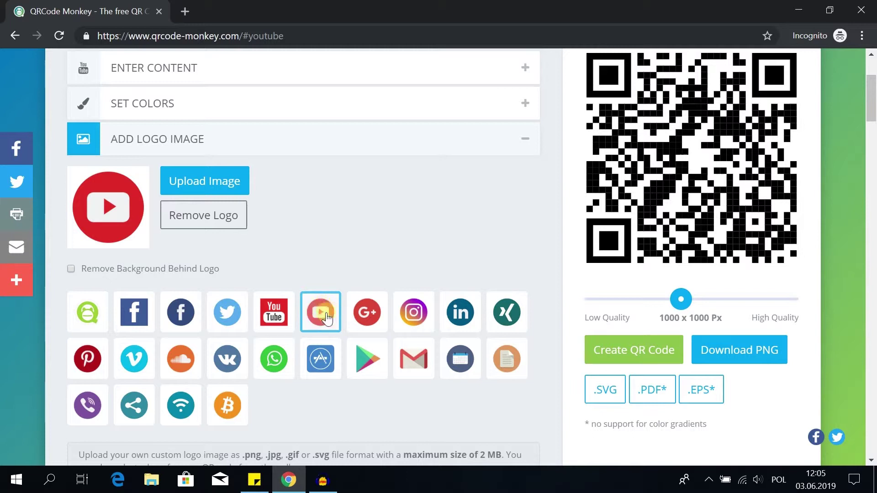
click(233, 190)
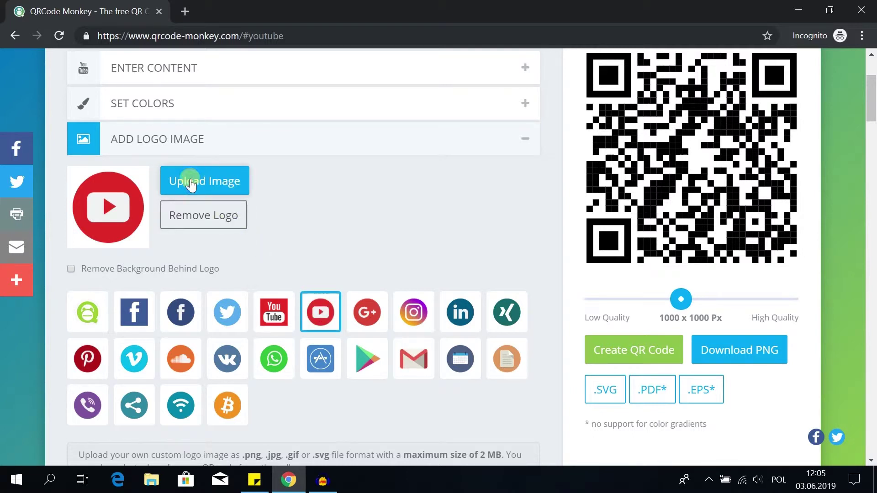
click(624, 348)
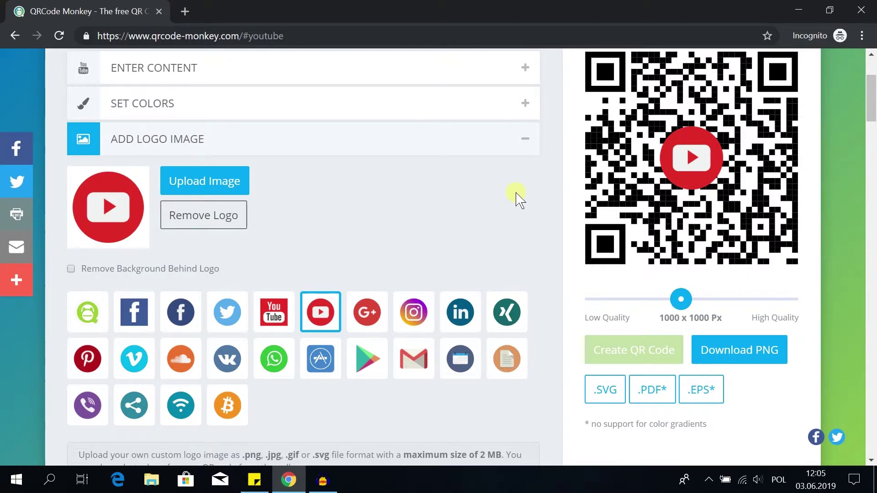
scroll(254, 445, down, 3)
Try an irregular body, alternate eye frame and jagged eye ball, then regenerate
click(209, 371)
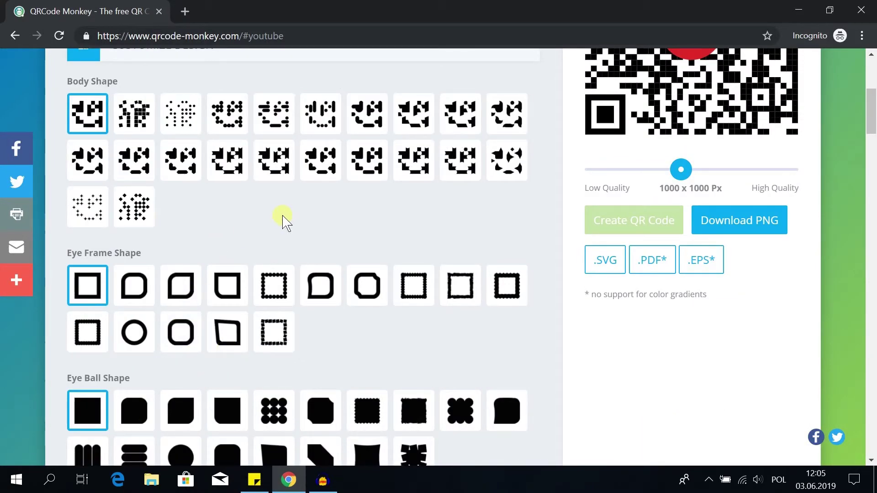
click(506, 160)
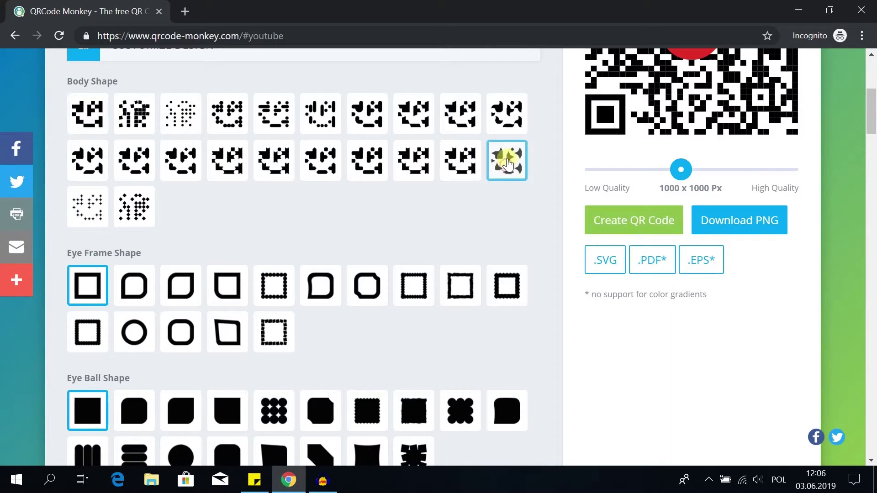
click(458, 287)
scroll(457, 290, down, 2)
click(414, 388)
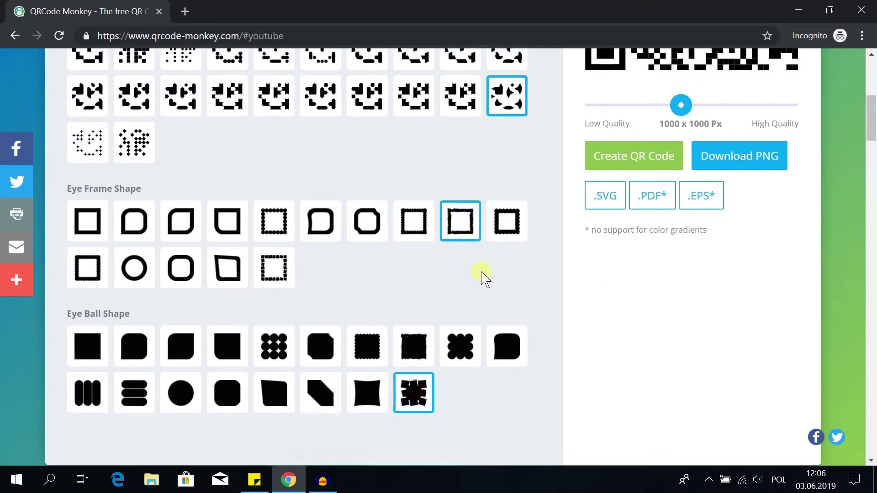
scroll(493, 281, up, 3)
click(615, 289)
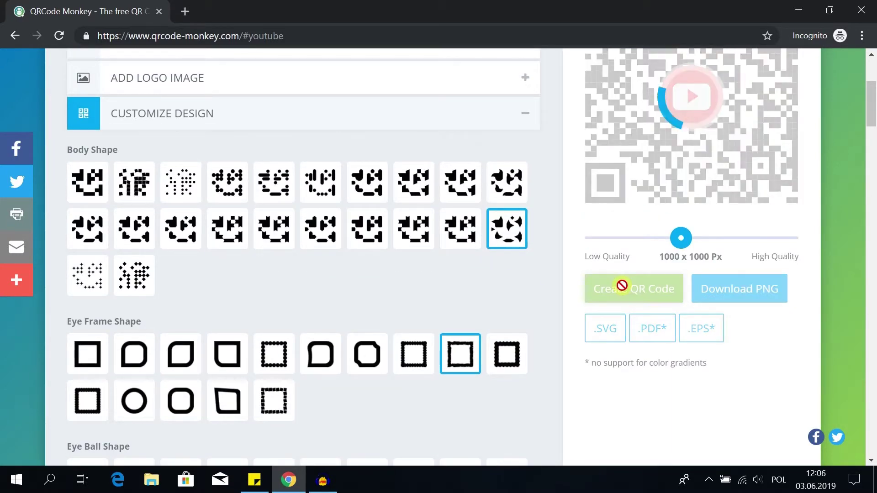
Revert body, eye frame and eye ball to plain squares and regenerate
scroll(655, 251, up, 2)
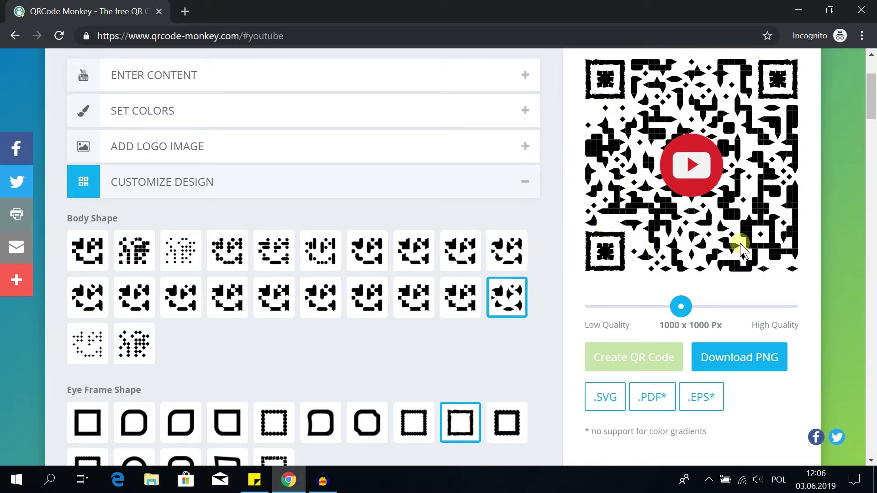
click(92, 247)
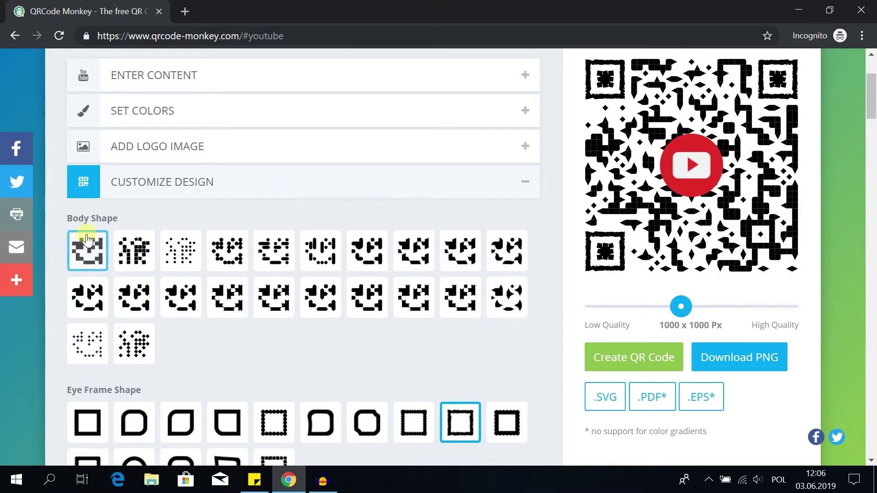
scroll(86, 247, down, 1)
click(87, 352)
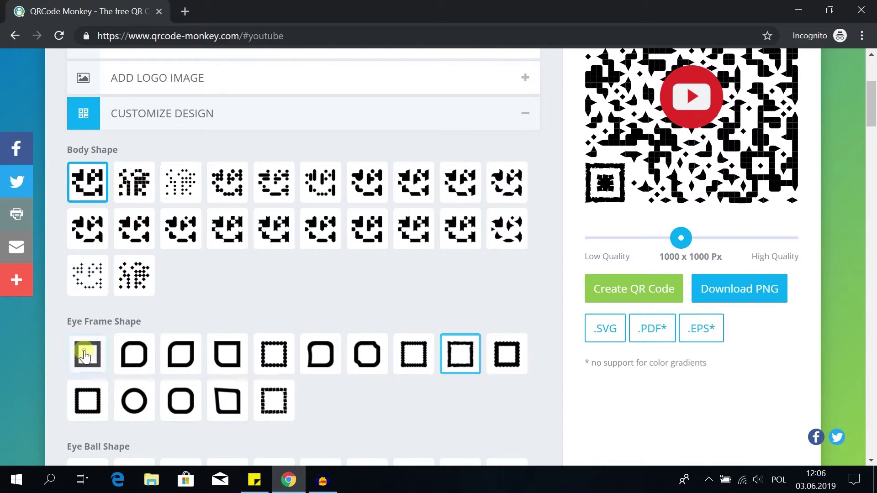
scroll(85, 354, down, 2)
click(89, 336)
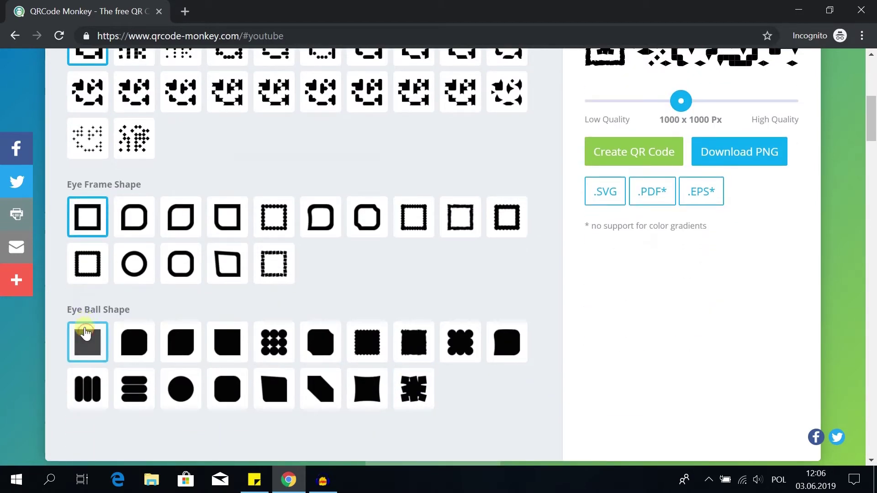
scroll(320, 302, up, 5)
click(633, 359)
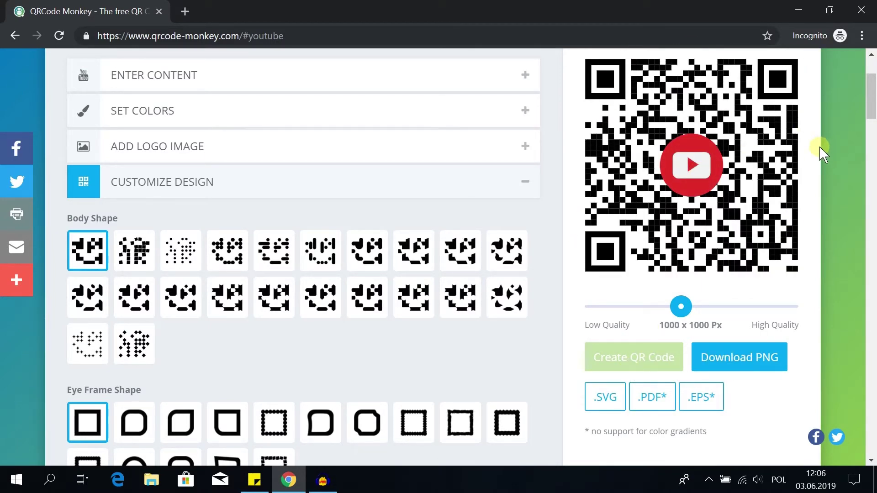
Download the code as qr-code (11).png and view the image in a new tab
click(744, 358)
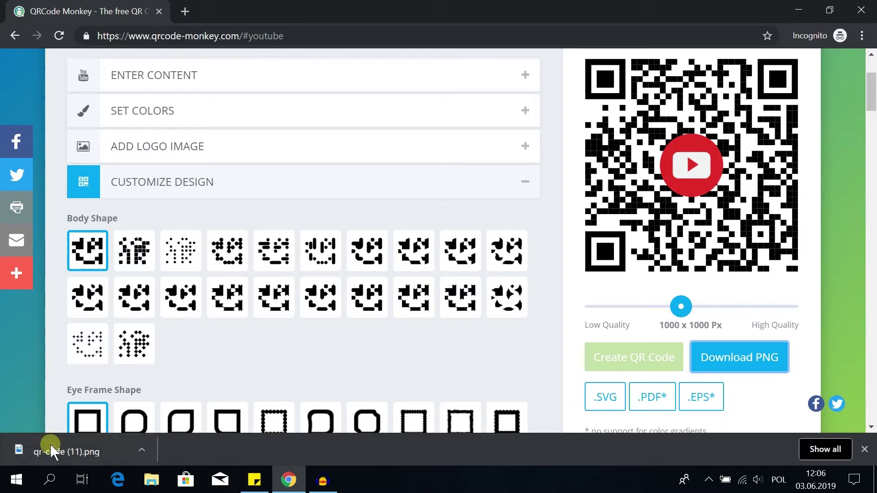
drag(82, 446, 247, 12)
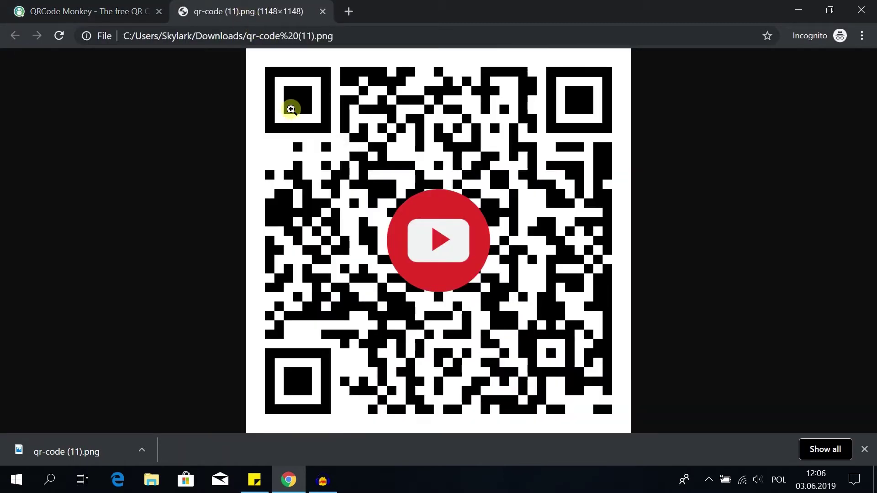
scroll(394, 276, down, 5)
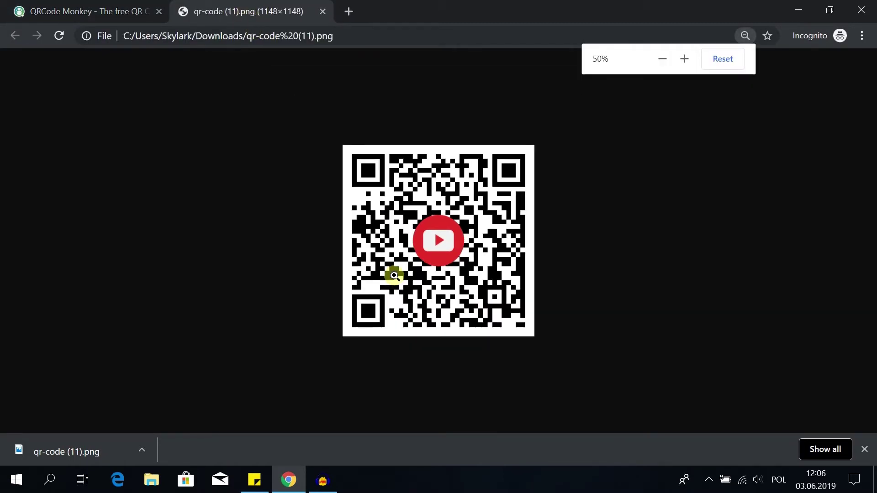
scroll(394, 276, down, 1)
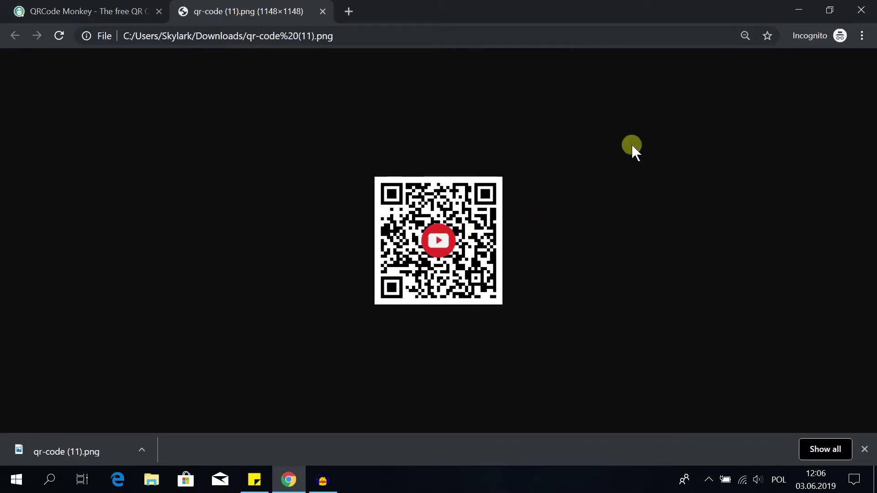